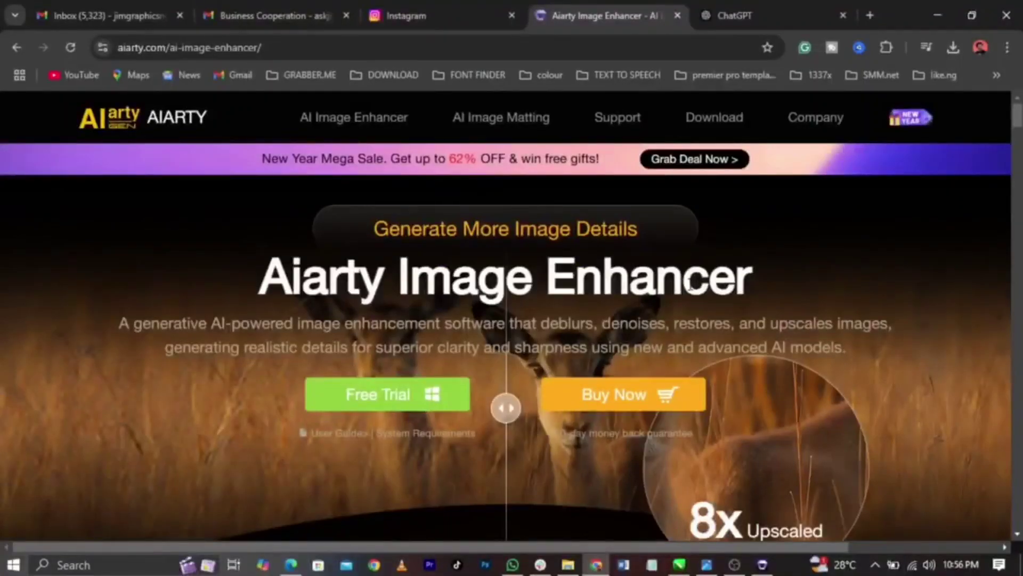
# Scroll down the Aiarty Image Enhancer page on aiarty.com.
pyautogui.scroll(-10, 822, 296)
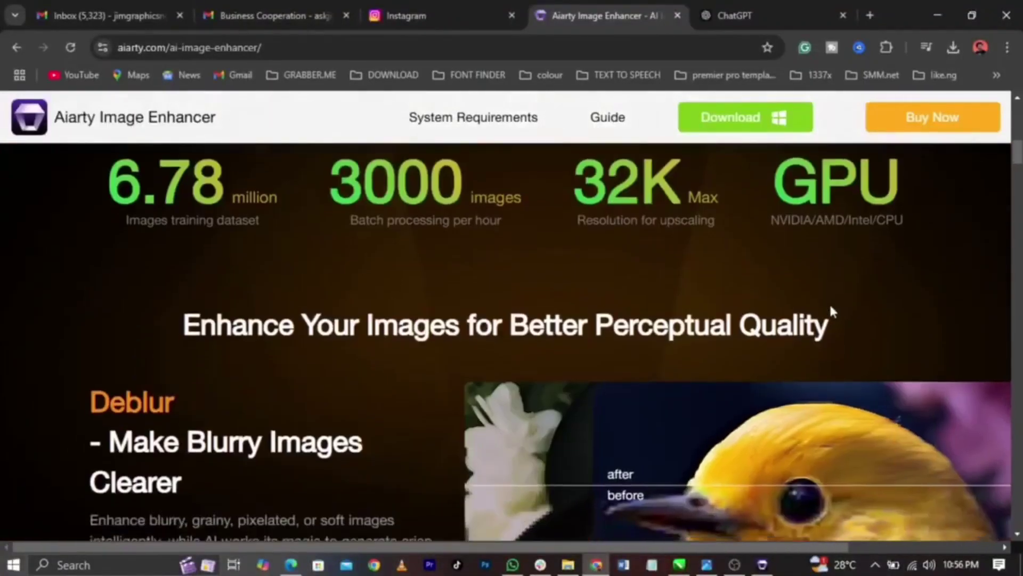
pyautogui.scroll(-4, 829, 302)
pyautogui.scroll(16, 830, 303)
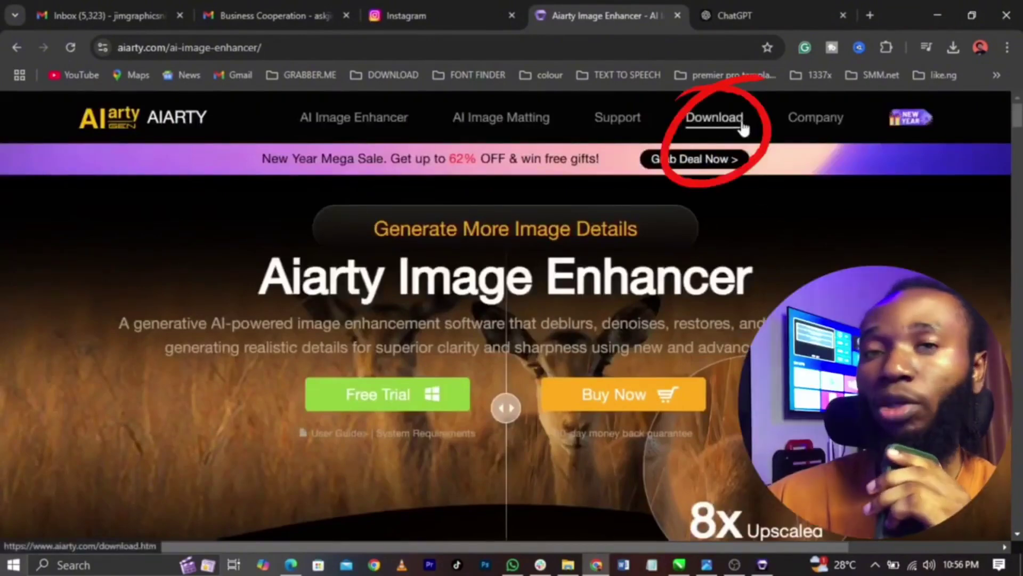
pyautogui.click(955, 46)
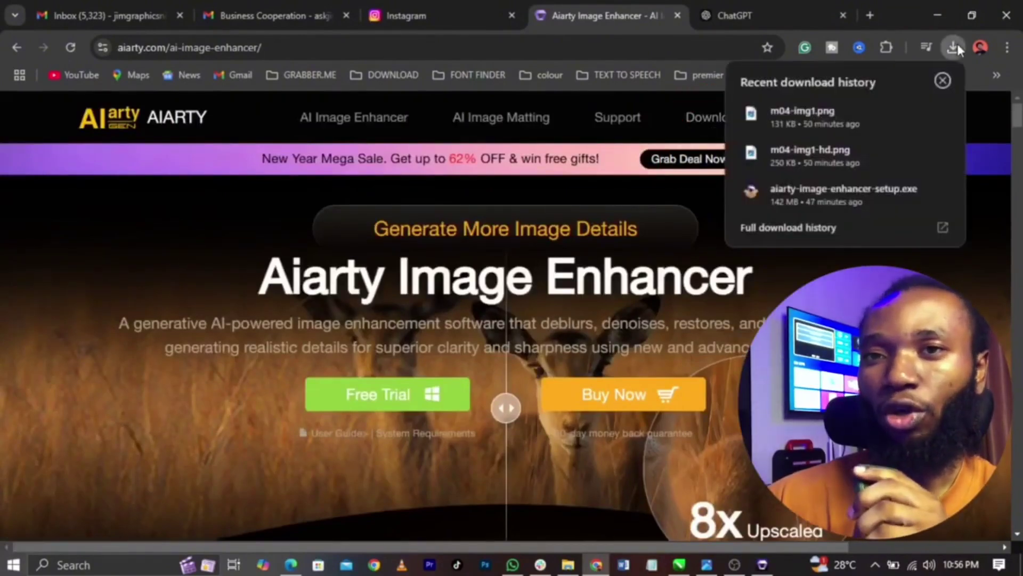
pyautogui.moveTo(837, 191)
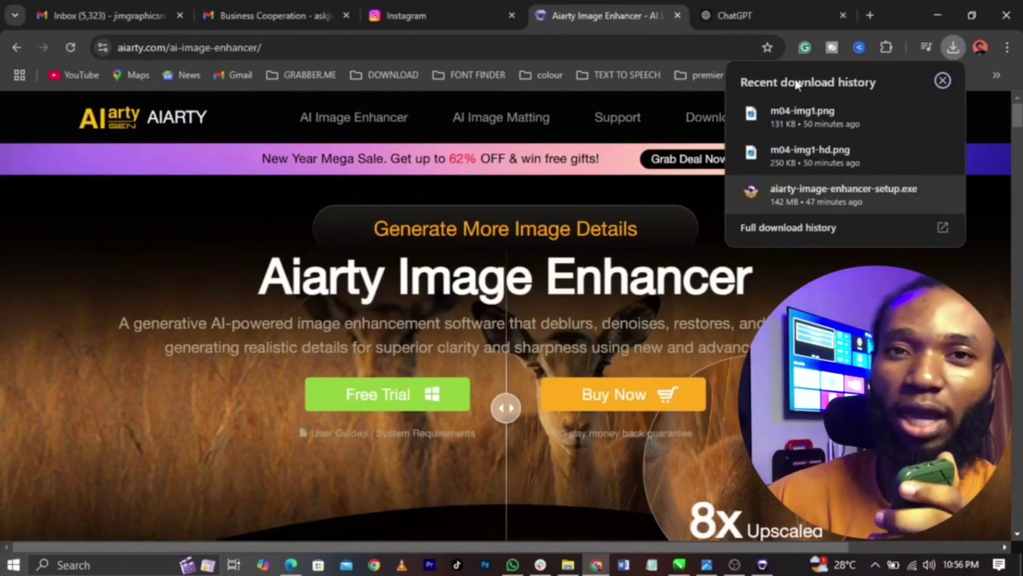
pyautogui.click(325, 138)
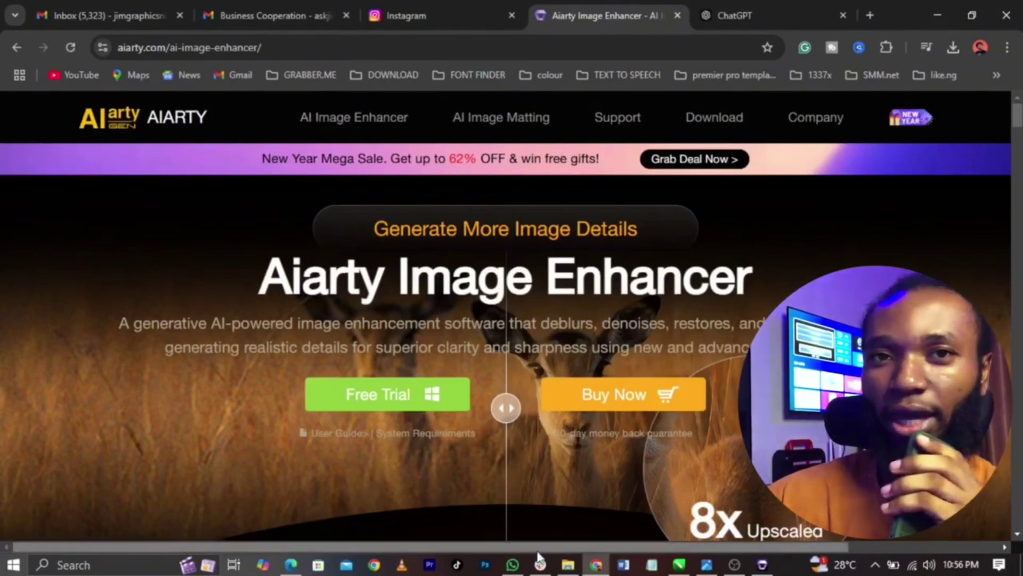
# Open the HD IMAGE folder in Downloads and select the Aiarty installer file.
pyautogui.click(569, 565)
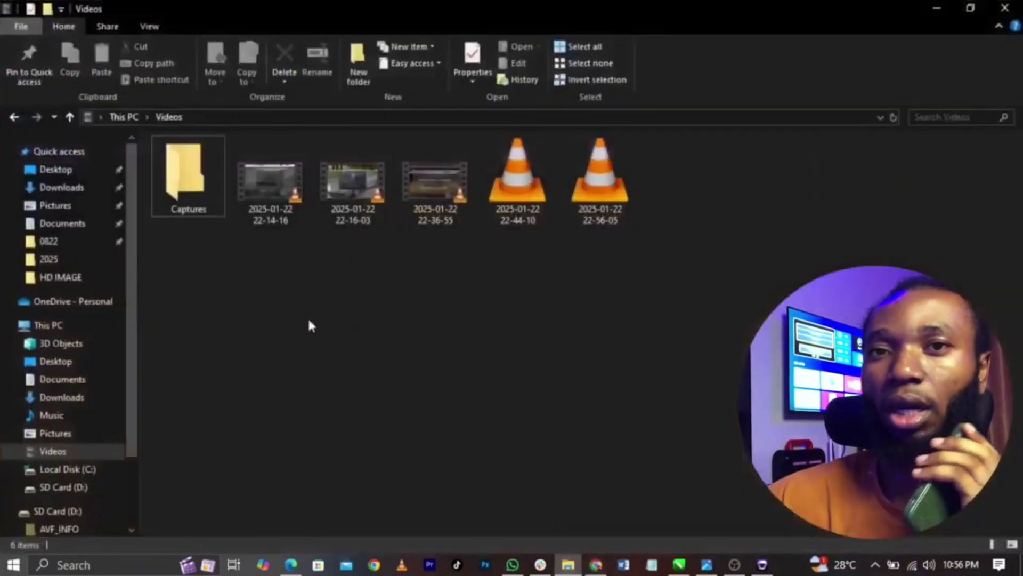
pyautogui.click(83, 190)
pyautogui.doubleClick(190, 197)
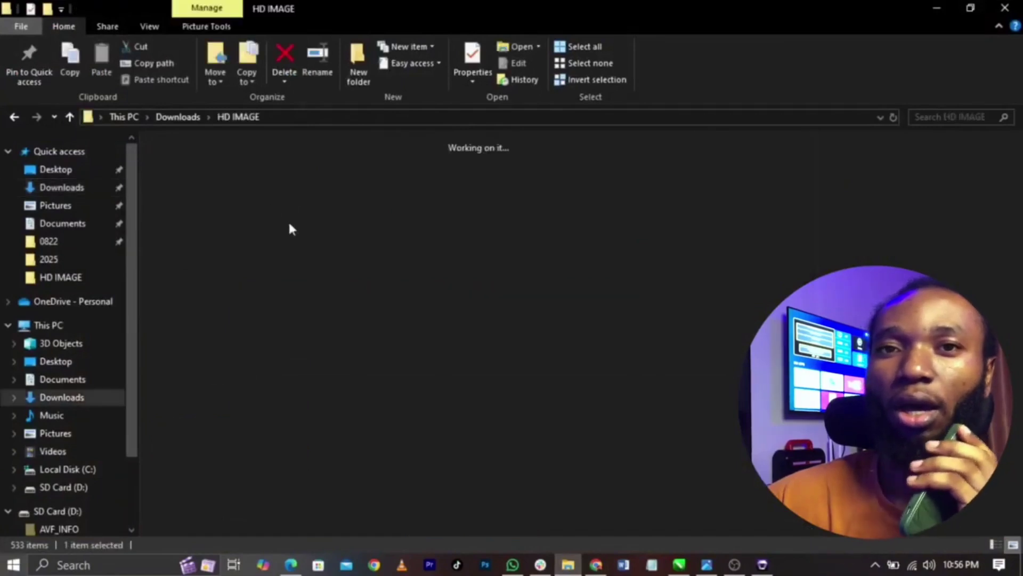
pyautogui.click(216, 205)
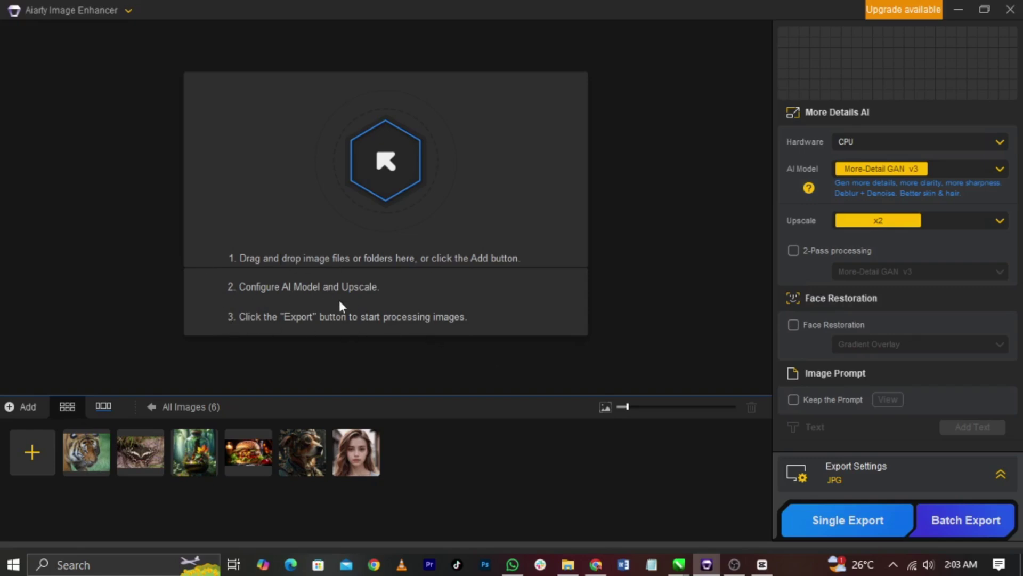
# Load bunny.png from Downloads > image enhance into the enhancer.
pyautogui.click(380, 155)
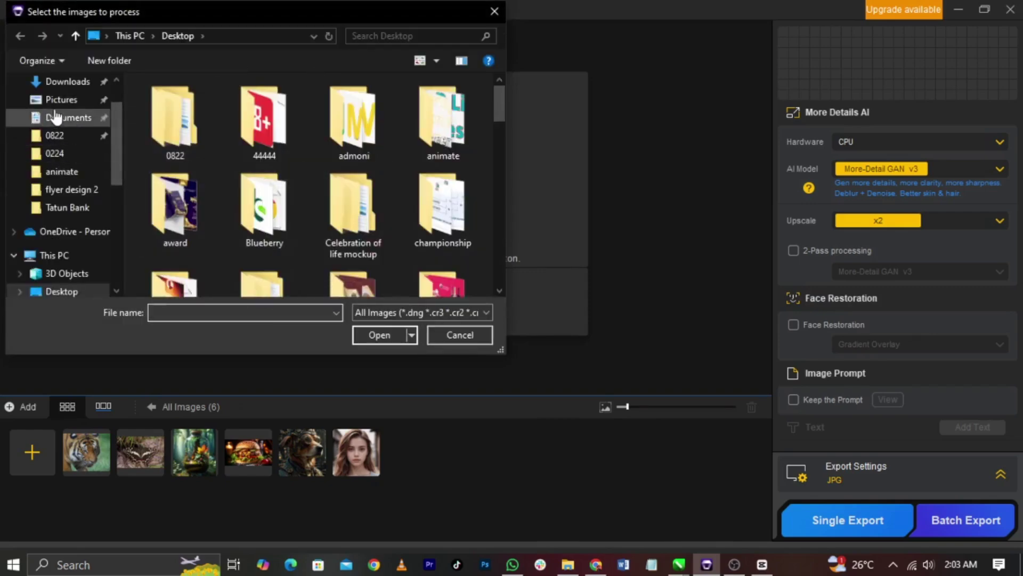
pyautogui.scroll(1, 58, 112)
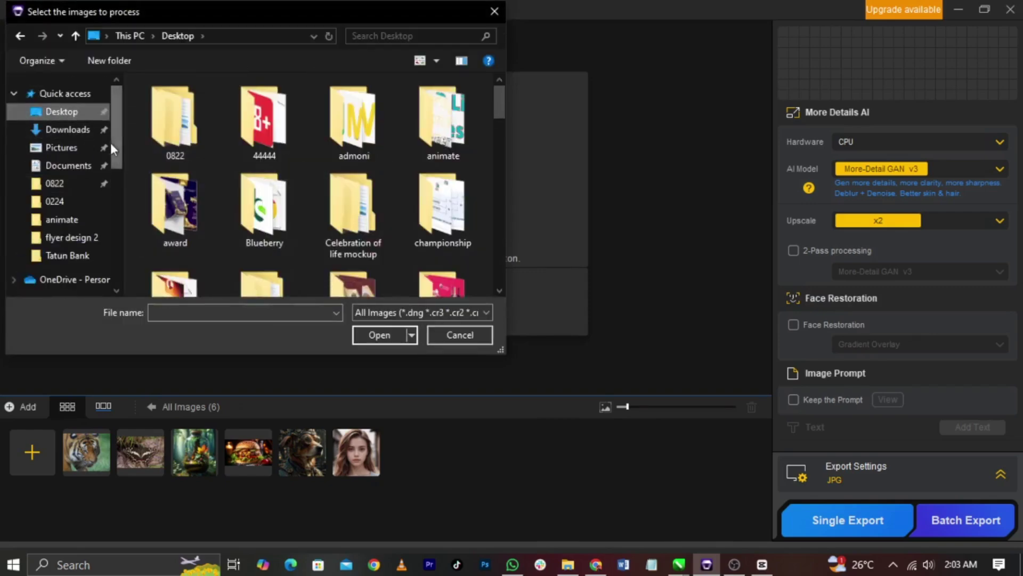
pyautogui.click(68, 130)
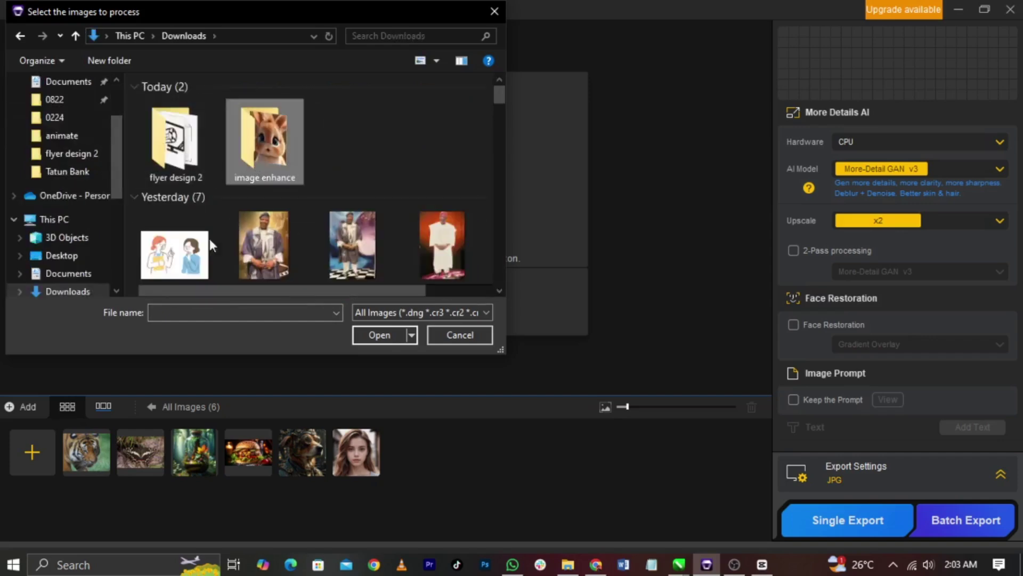
pyautogui.doubleClick(302, 170)
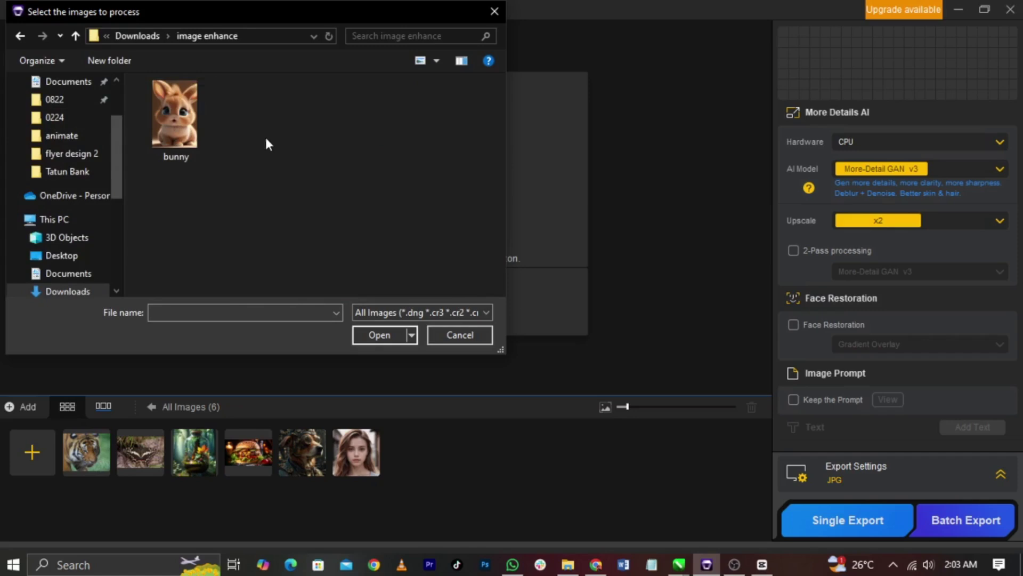
pyautogui.click(174, 127)
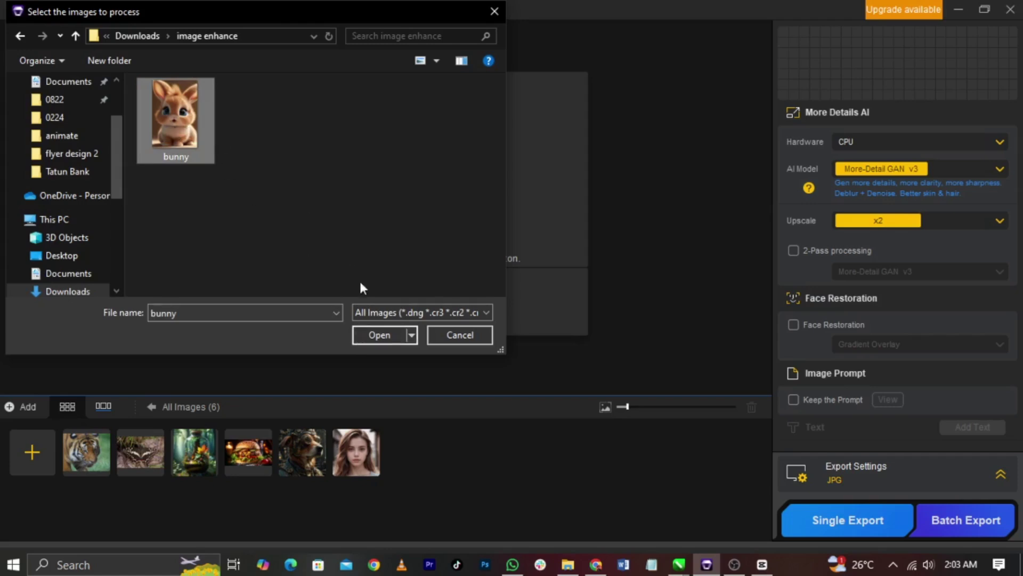
pyautogui.click(373, 337)
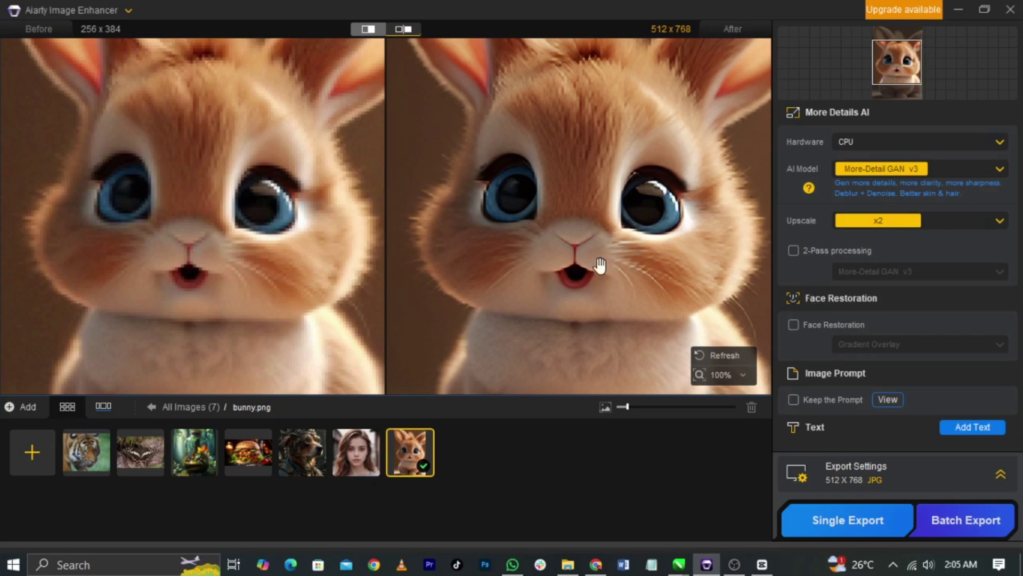
pyautogui.scroll(4, 603, 279)
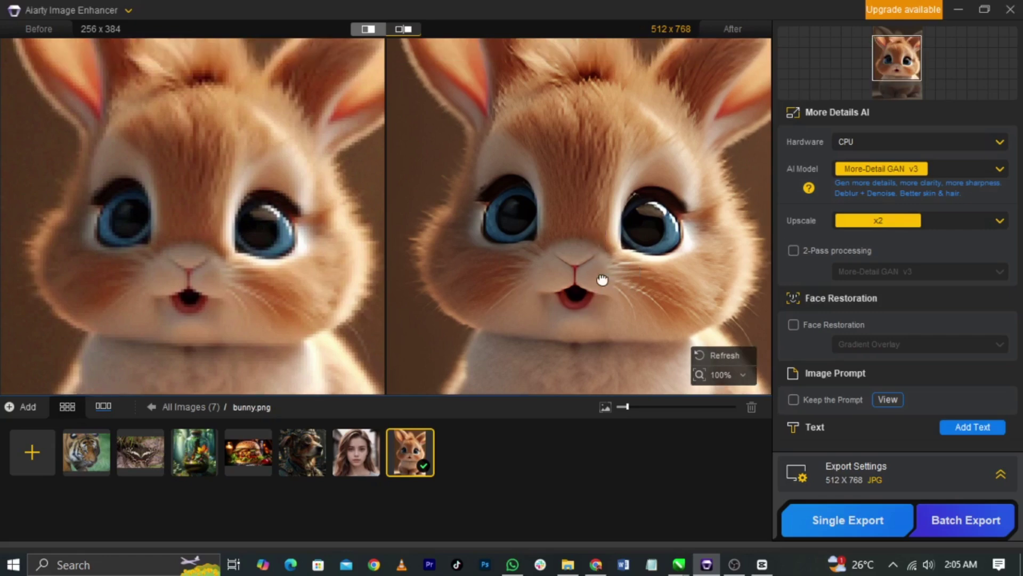
pyautogui.scroll(-4, 590, 300)
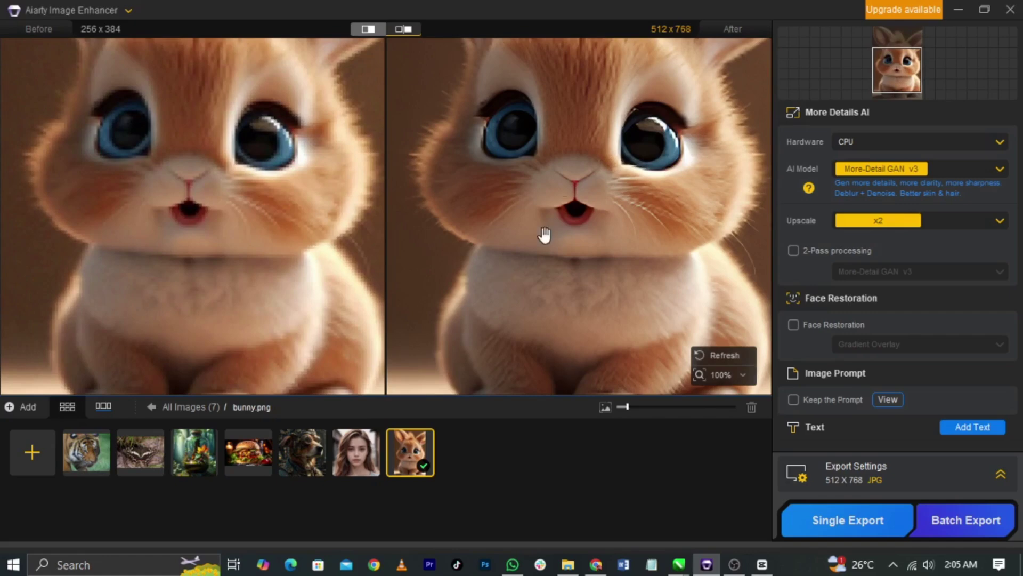
pyautogui.keyDown('ctrl'); pyautogui.scroll(2, 583, 162); pyautogui.keyUp('ctrl')
pyautogui.keyDown('ctrl'); pyautogui.scroll(2, 663, 156); pyautogui.keyUp('ctrl')
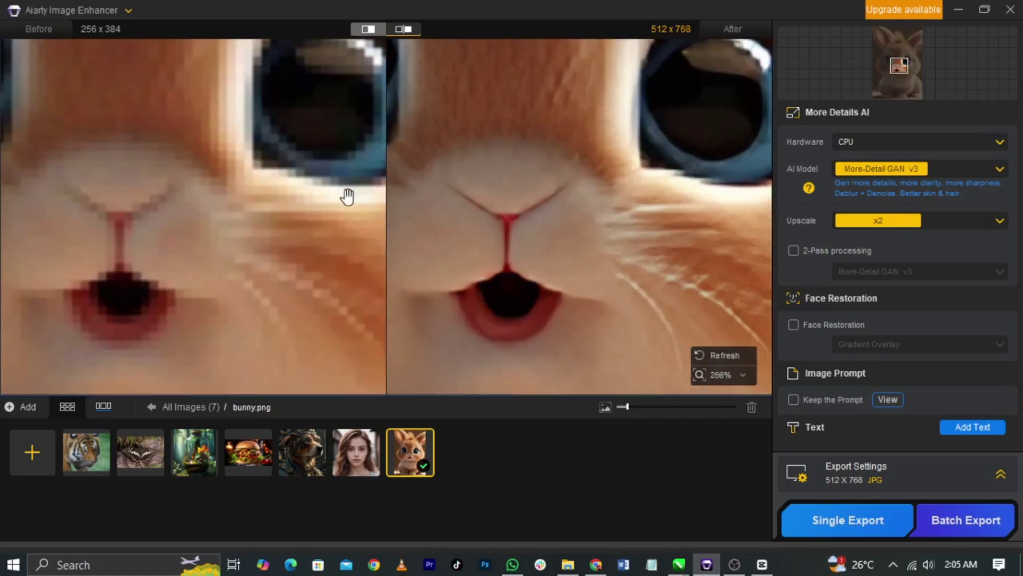
pyautogui.moveTo(688, 188); pyautogui.dragTo(585, 299)
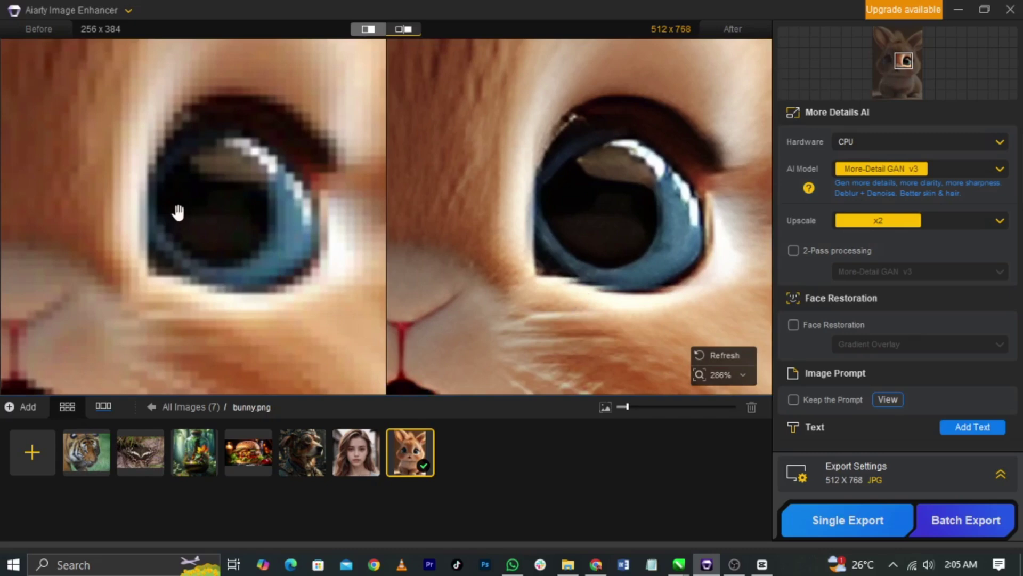
pyautogui.moveTo(146, 197); pyautogui.dragTo(229, 245)
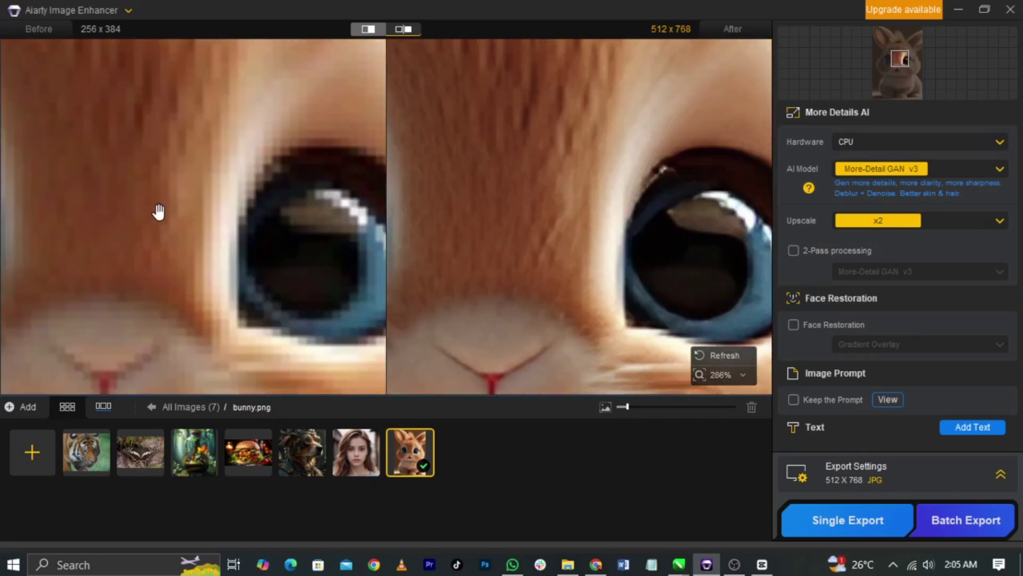
pyautogui.scroll(-5, 565, 293)
pyautogui.scroll(-5, 580, 350)
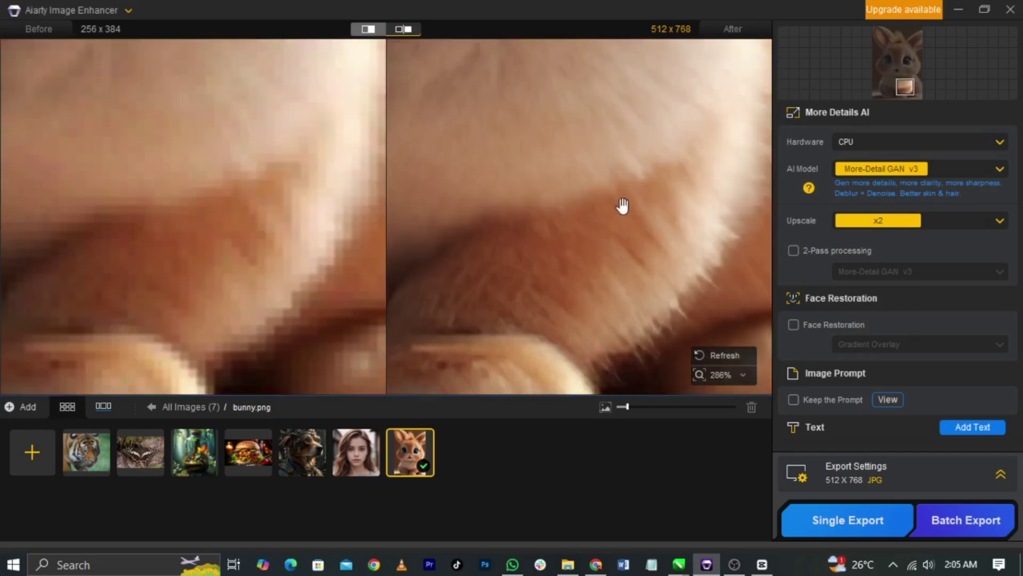
pyautogui.scroll(-2, 623, 224)
pyautogui.scroll(4, 629, 219)
pyautogui.scroll(-8, 603, 208)
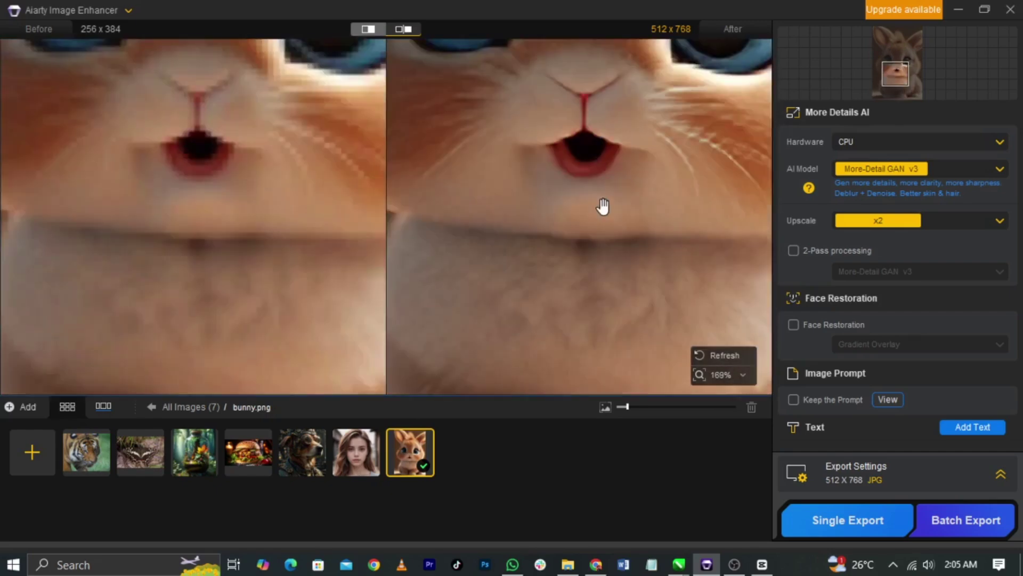
pyautogui.scroll(-1, 571, 150)
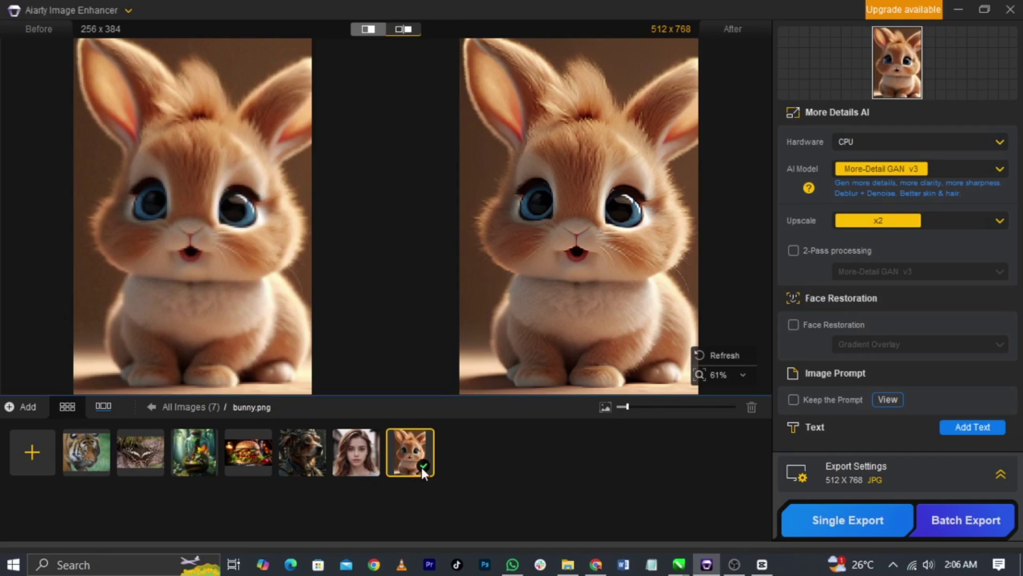
# Export the enhanced bunny and move the file into the image enhance folder.
pyautogui.click(849, 522)
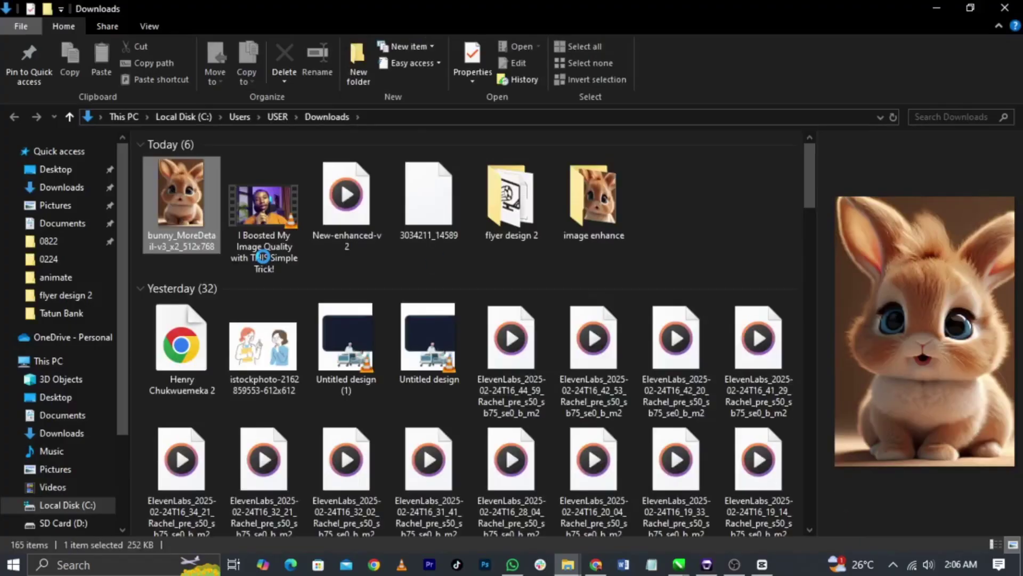
pyautogui.click(181, 207)
pyautogui.moveTo(181, 207); pyautogui.dragTo(597, 218)
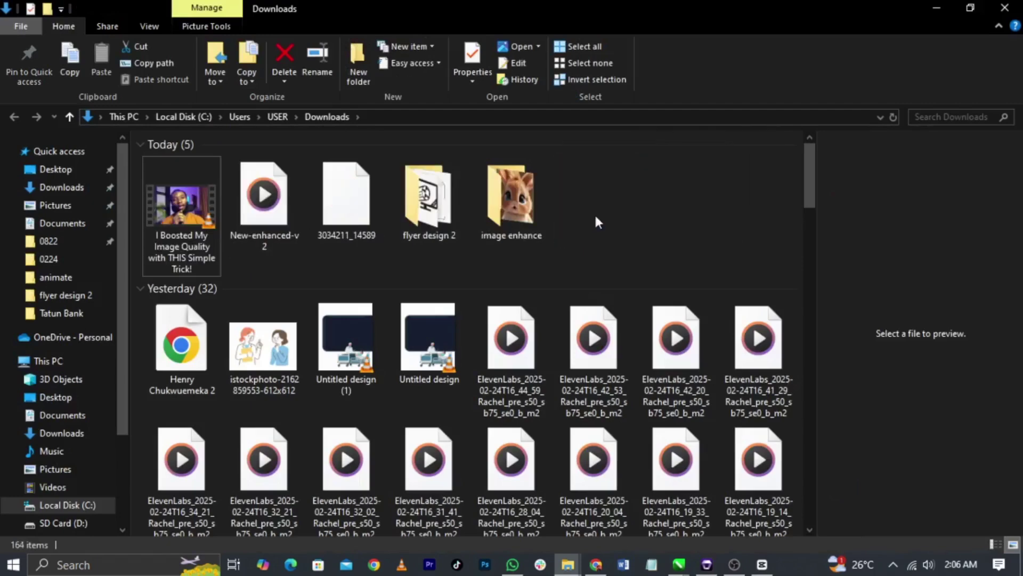
pyautogui.doubleClick(511, 198)
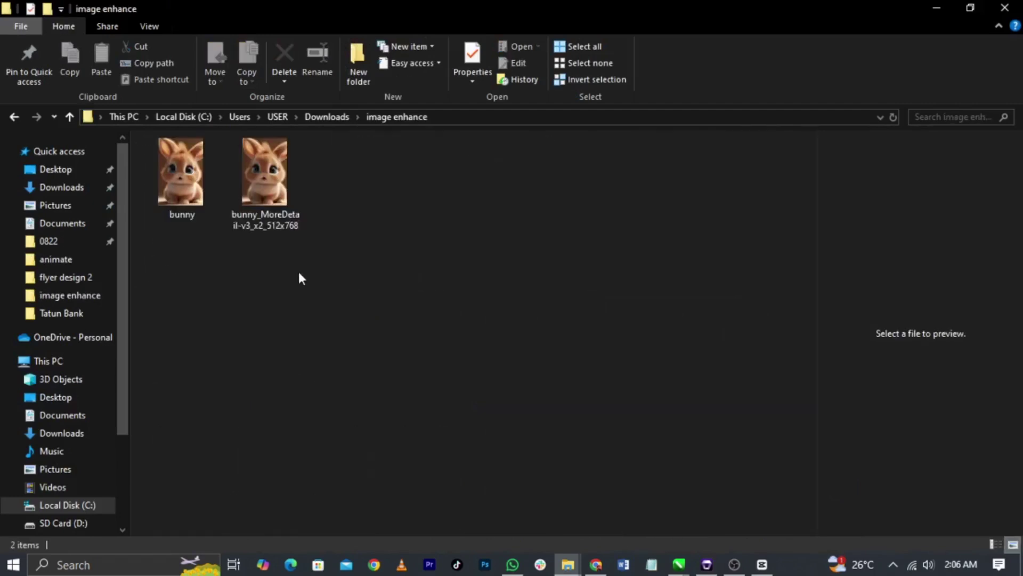
# Widen the preview pane and compare original bunny with bunny_MoreDetail-v3_x2_512x768.
pyautogui.click(183, 176)
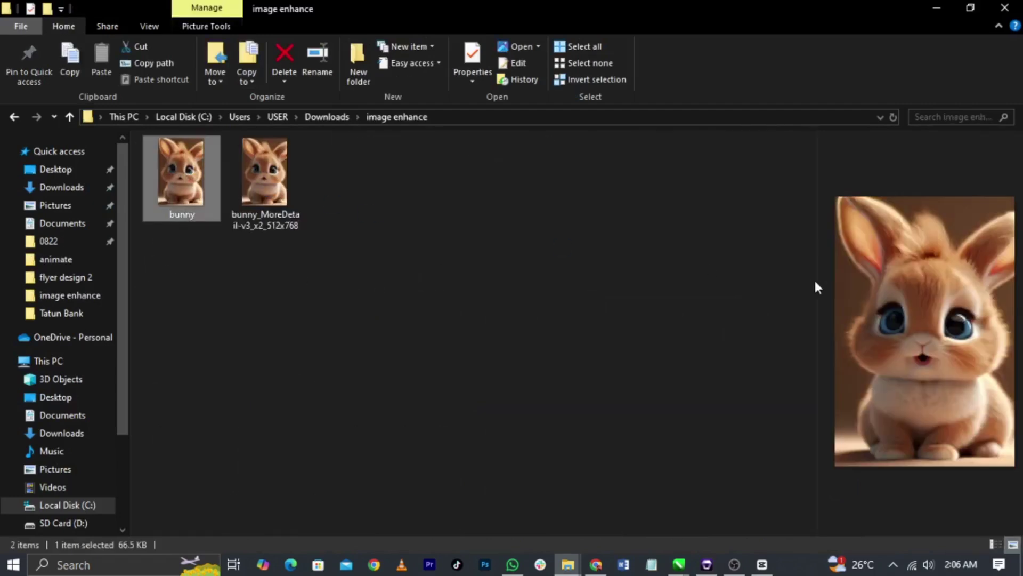
pyautogui.moveTo(819, 280); pyautogui.dragTo(287, 280)
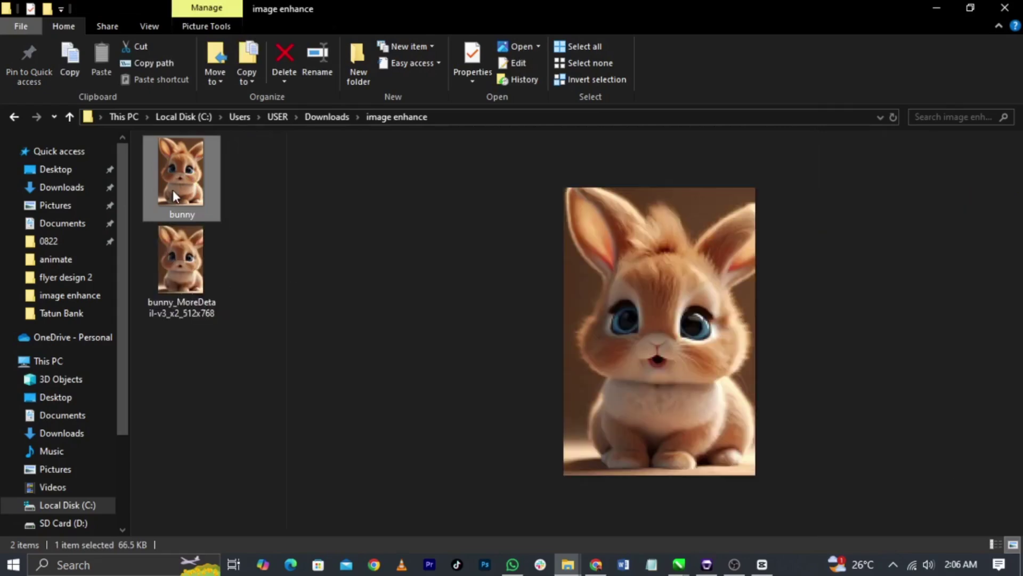
pyautogui.click(171, 269)
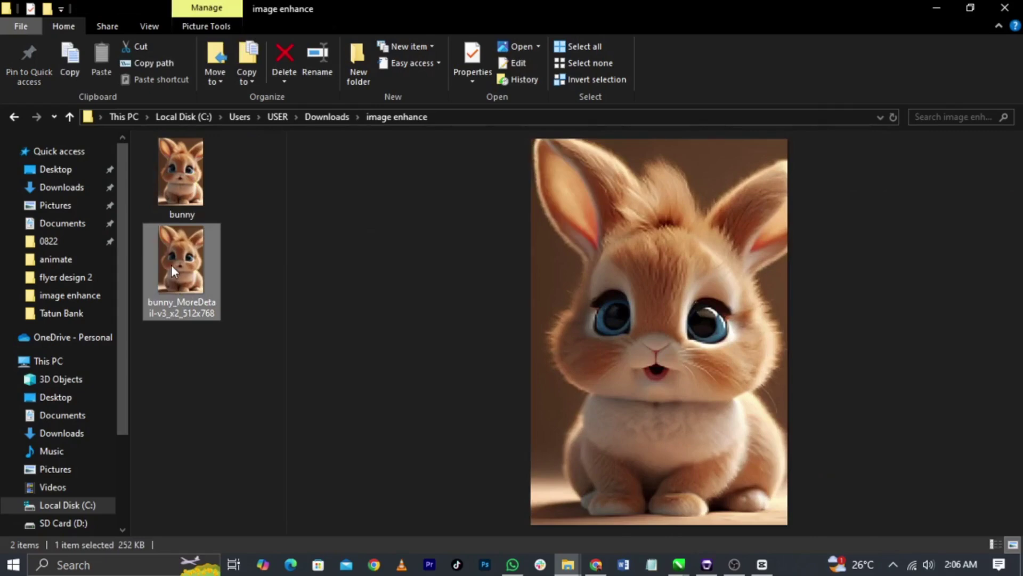
pyautogui.click(197, 191)
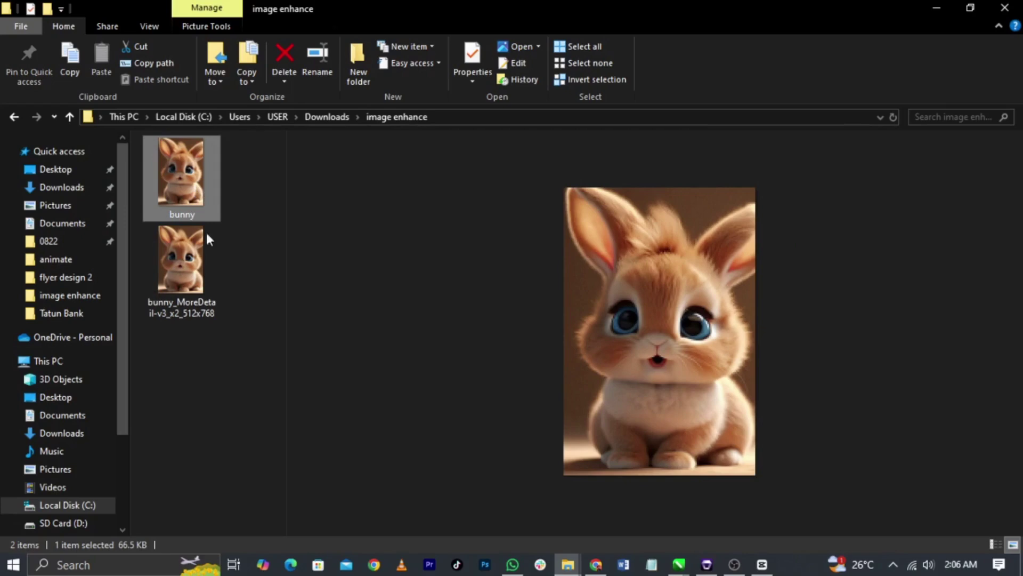
pyautogui.click(173, 273)
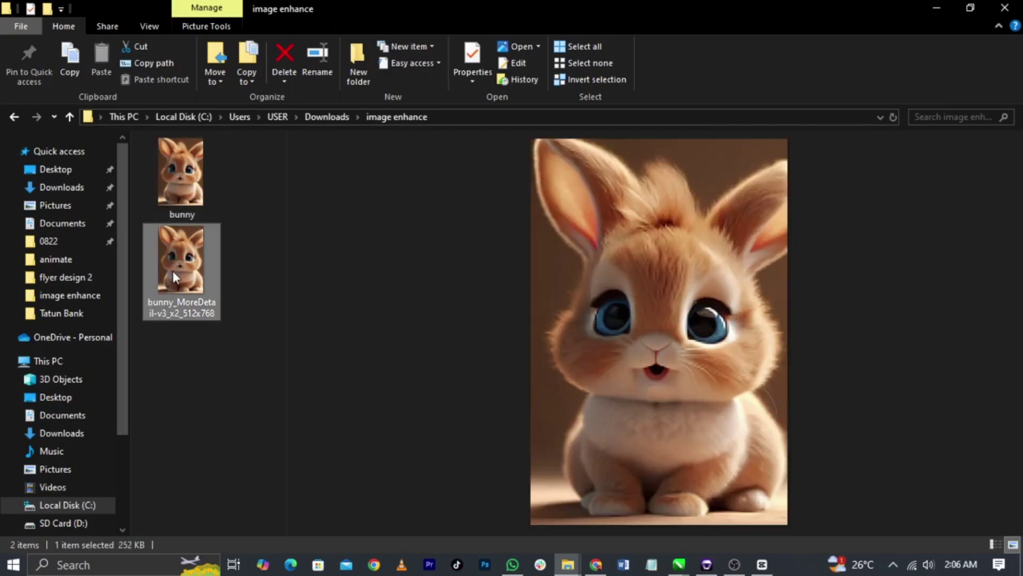
pyautogui.moveTo(172, 270)
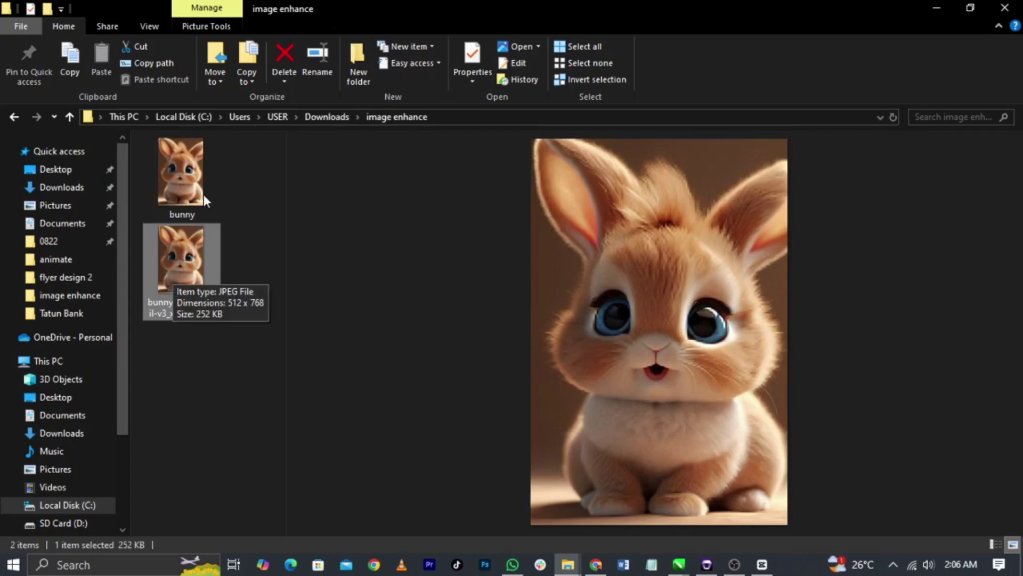
pyautogui.moveTo(203, 193)
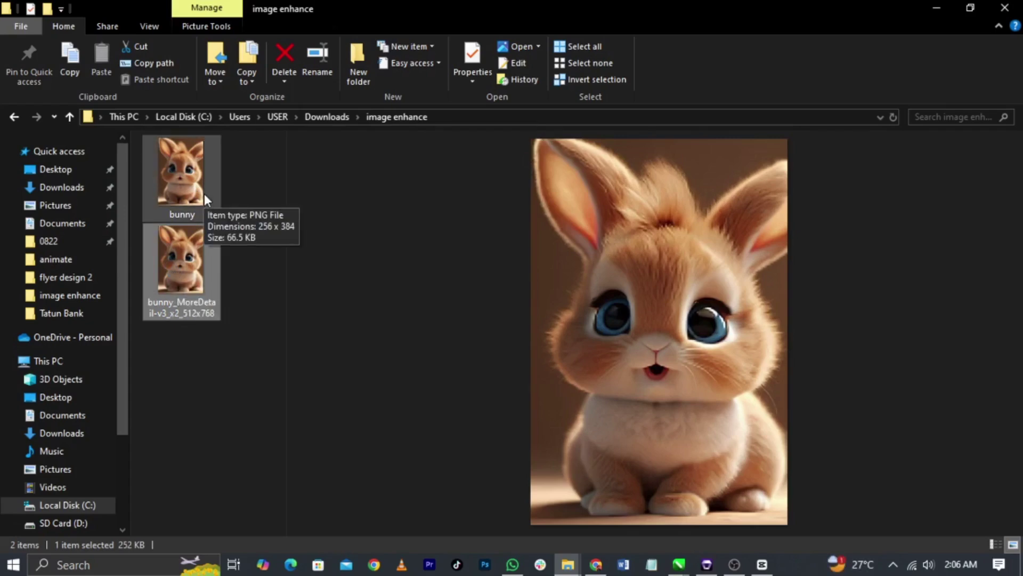